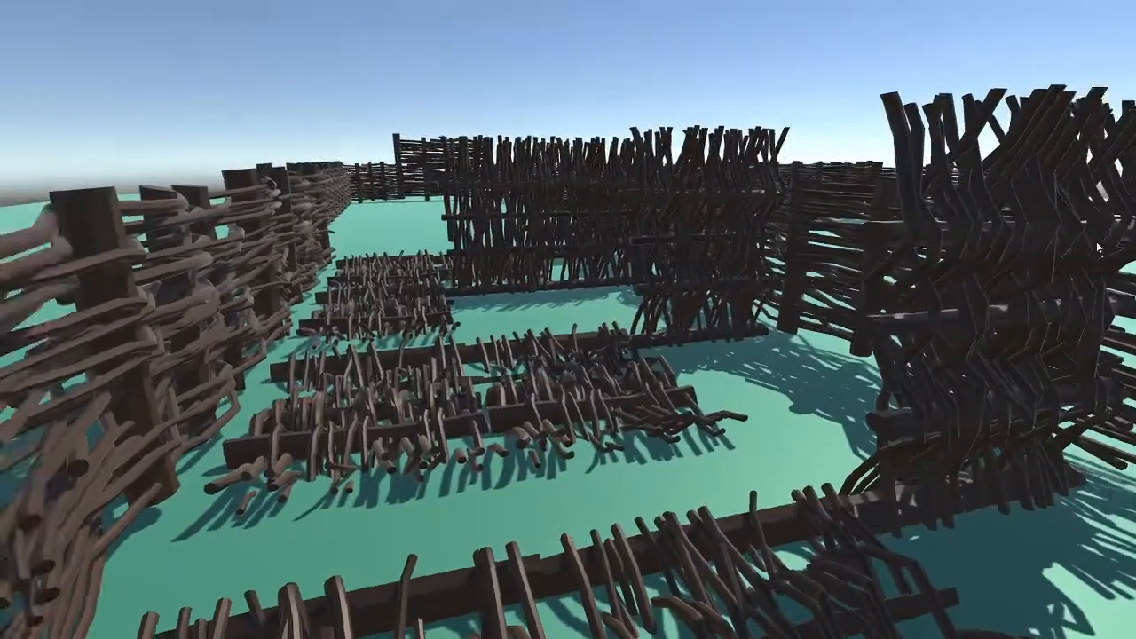
# Step: Switch from the running Door and Key build to the Unity editor window with the DoorExample scene
pyautogui.hotkey('alt', 'Tab')
pyautogui.hotkey('alt', 'Tab')
pyautogui.hotkey('alt', 'Tab')
pyautogui.hotkey('alt', 'Tab')
pyautogui.hotkey('alt', 'Tab')
pyautogui.hotkey('alt', 'Tab')
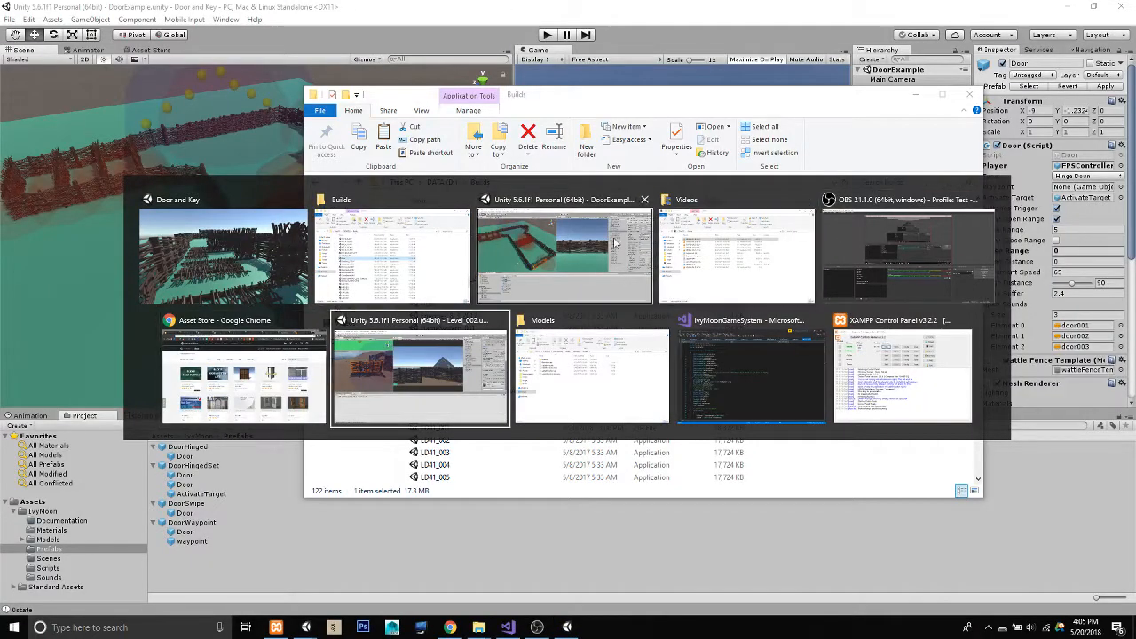
pyautogui.click(516, 241)
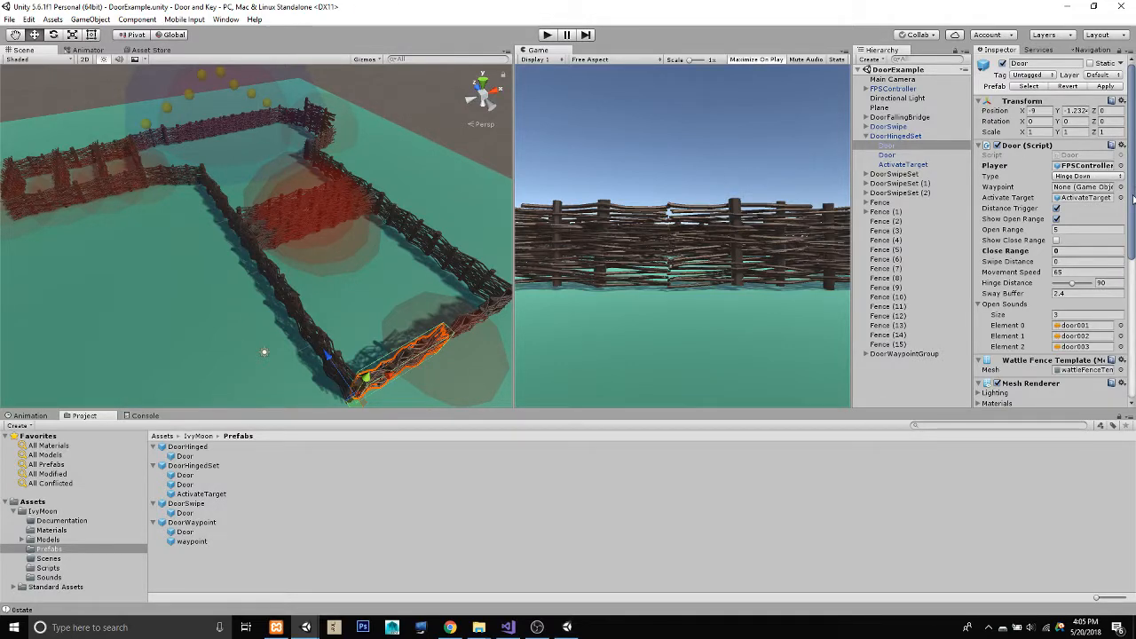
# Step: Review the hinged door's Door script settings and the available movement types
pyautogui.moveTo(1132, 190); pyautogui.dragTo(1131, 229)
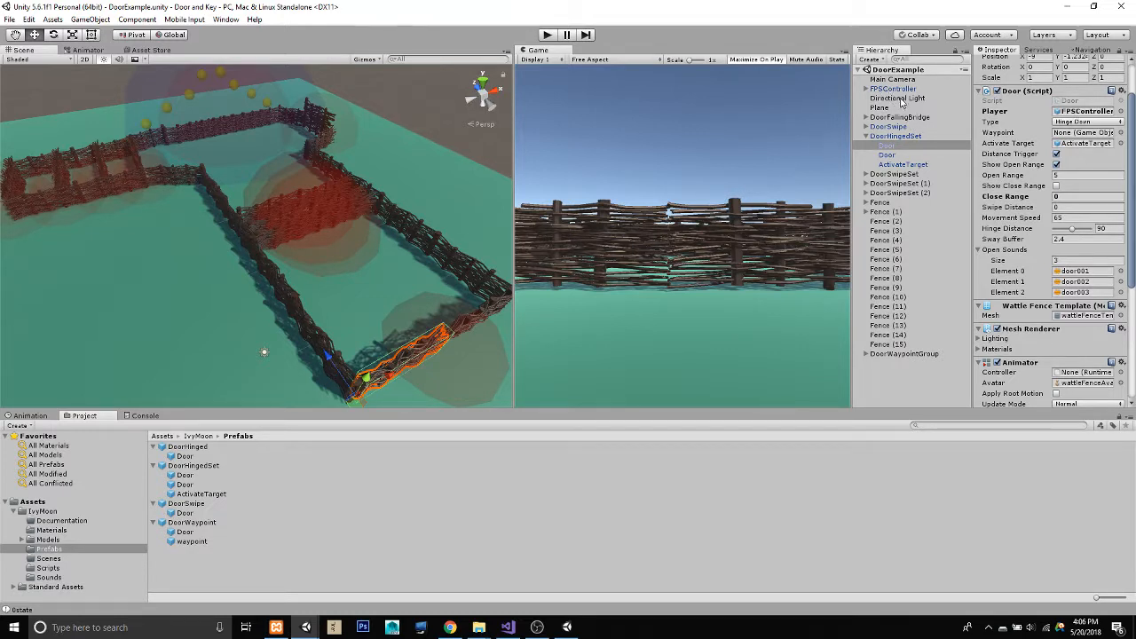
pyautogui.click(1103, 123)
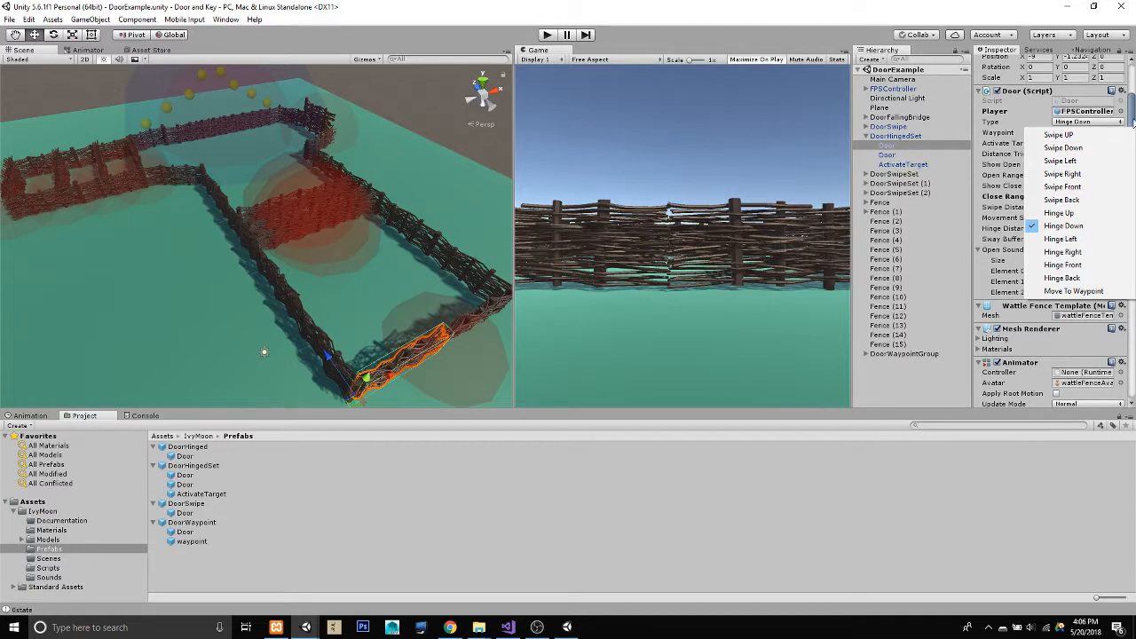
pyautogui.click(1132, 123)
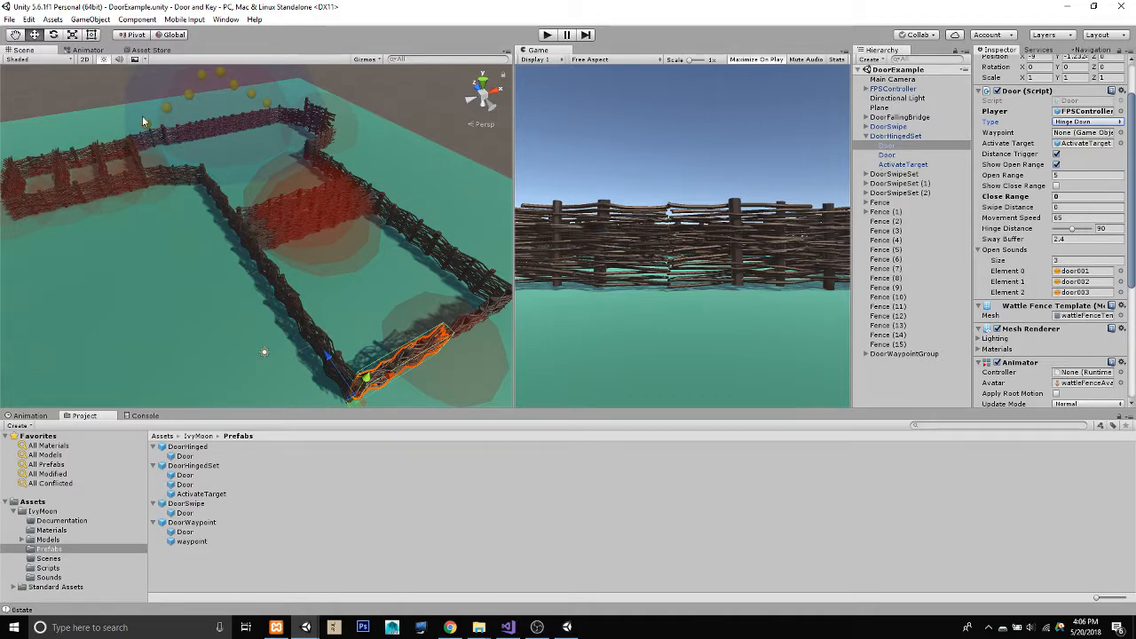
# Step: Select the waypoint door in the scene, focus on it, and inspect its waypoint object and Door script settings
pyautogui.click(189, 96)
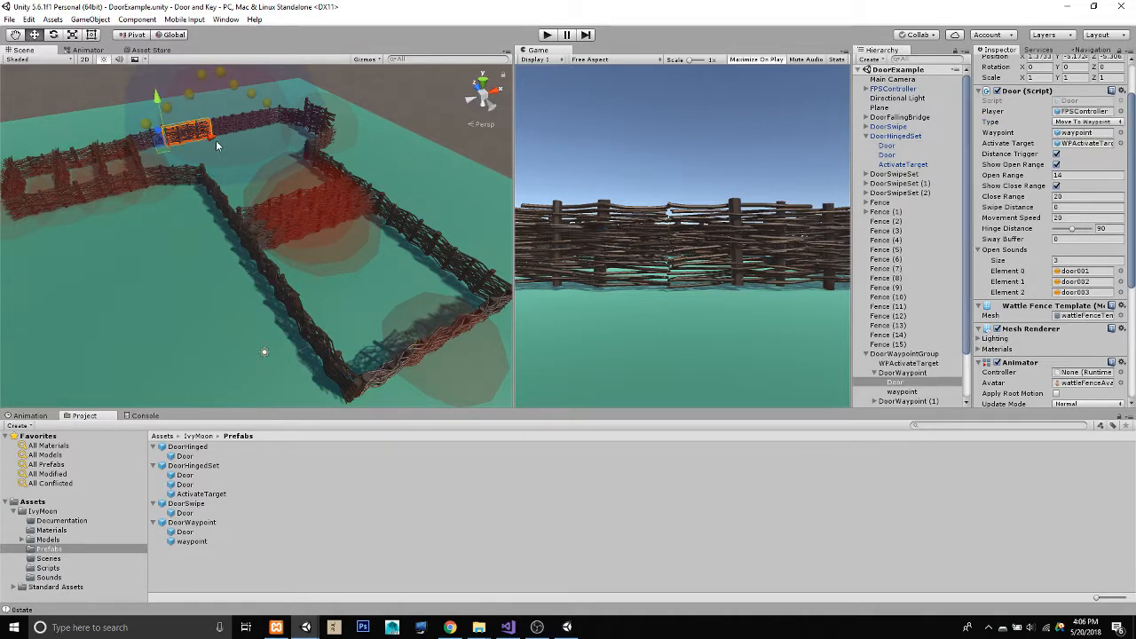
pyautogui.press('f')
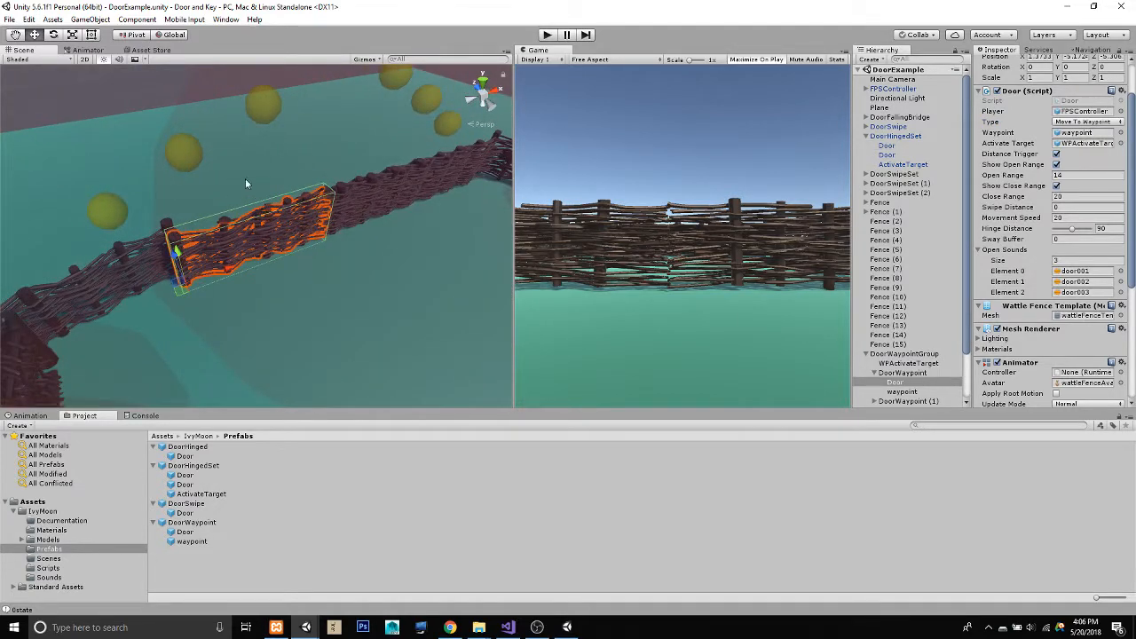
pyautogui.keyDown('alt'); pyautogui.moveTo(245, 179); pyautogui.dragTo(133, 190); pyautogui.keyUp('alt')
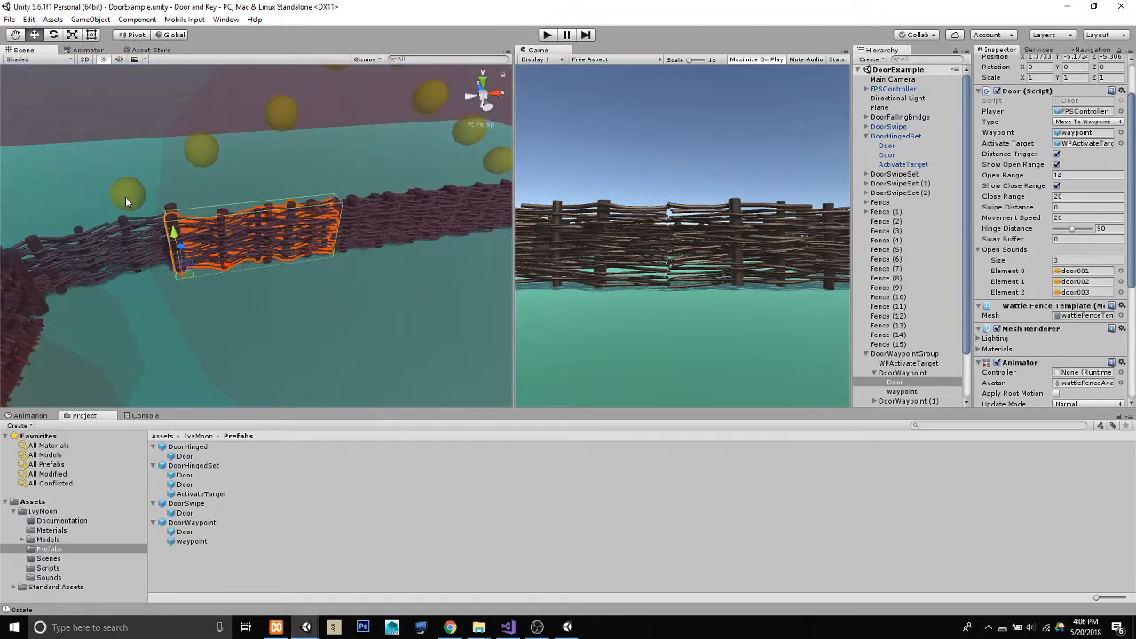
pyautogui.click(125, 196)
pyautogui.click(941, 379)
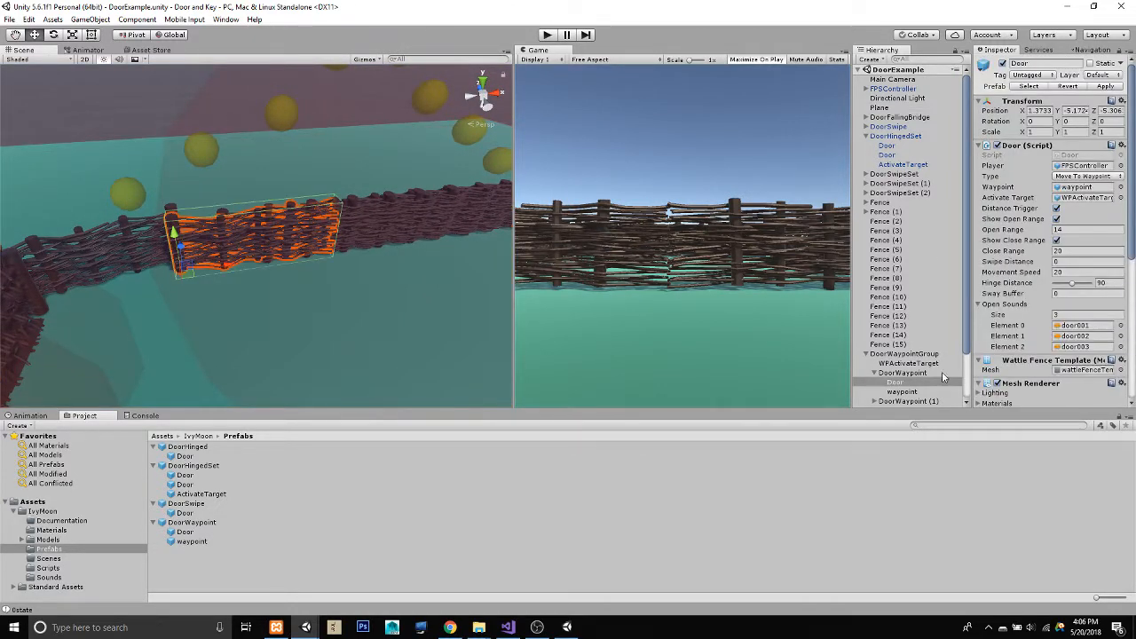
pyautogui.click(903, 391)
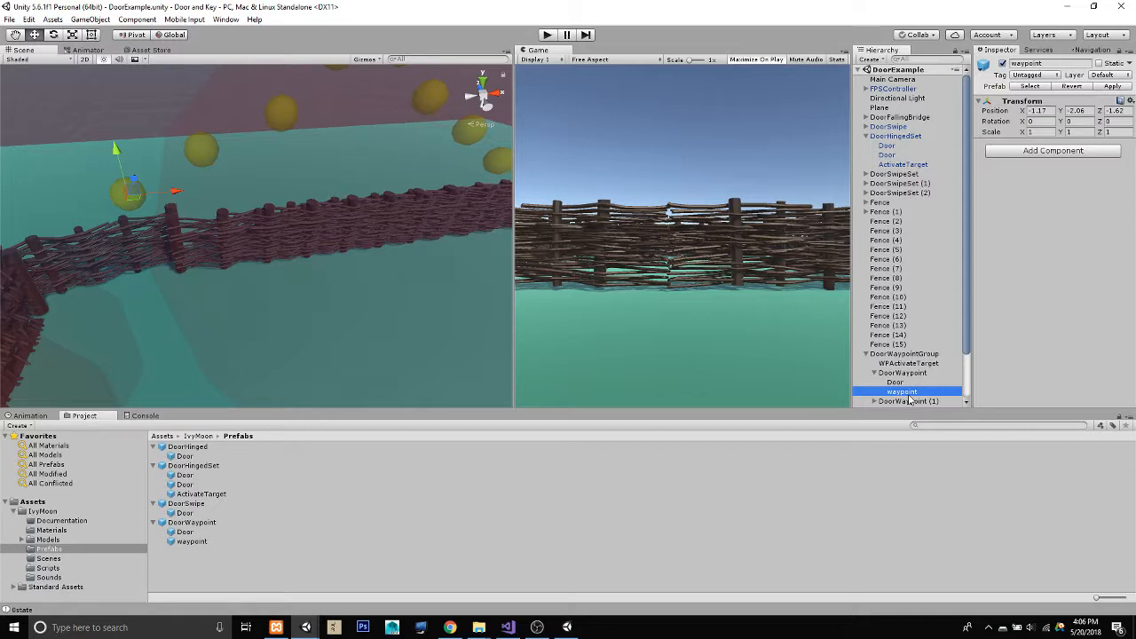
pyautogui.click(896, 383)
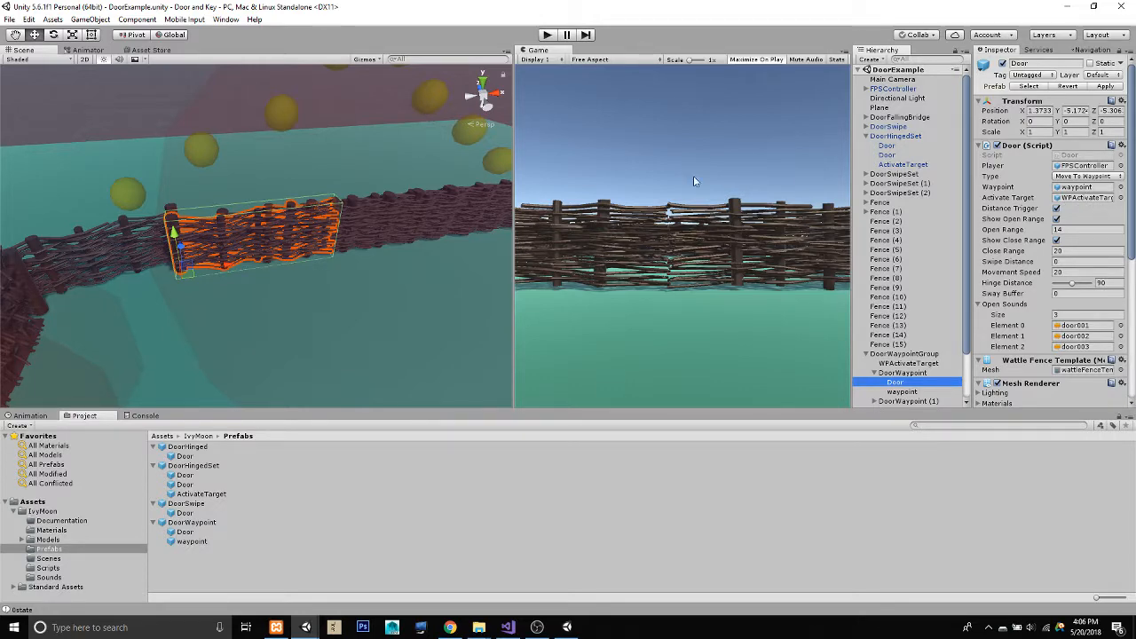
# Step: Toggle the waypoint door's Show Open Range and Show Close Range displays off and back on
pyautogui.scroll(-4, 324, 241)
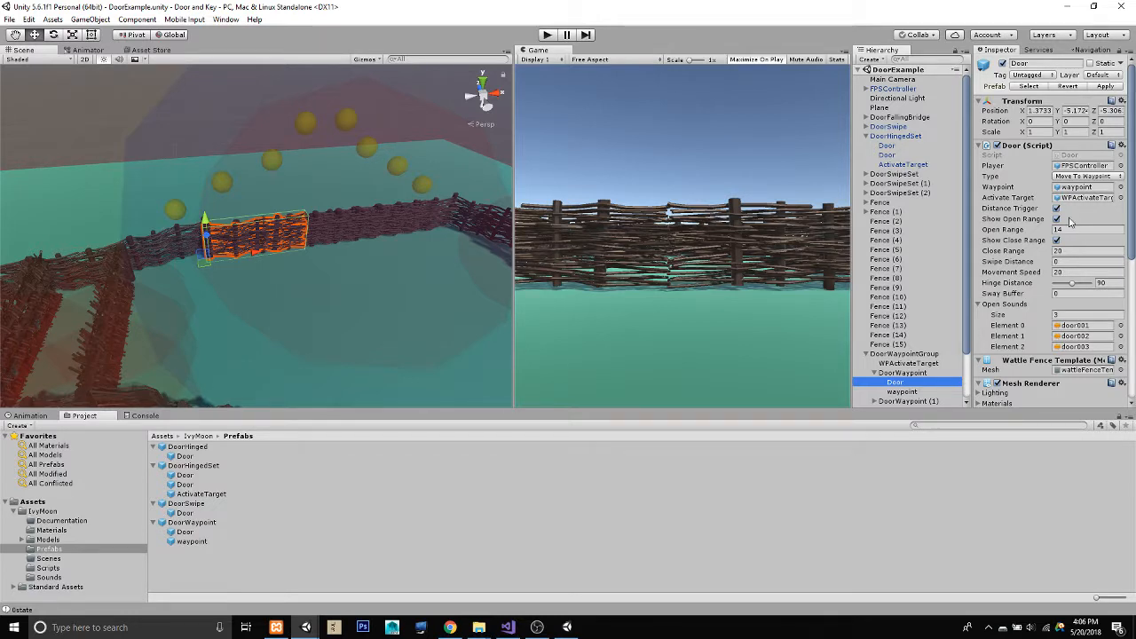
pyautogui.click(1056, 222)
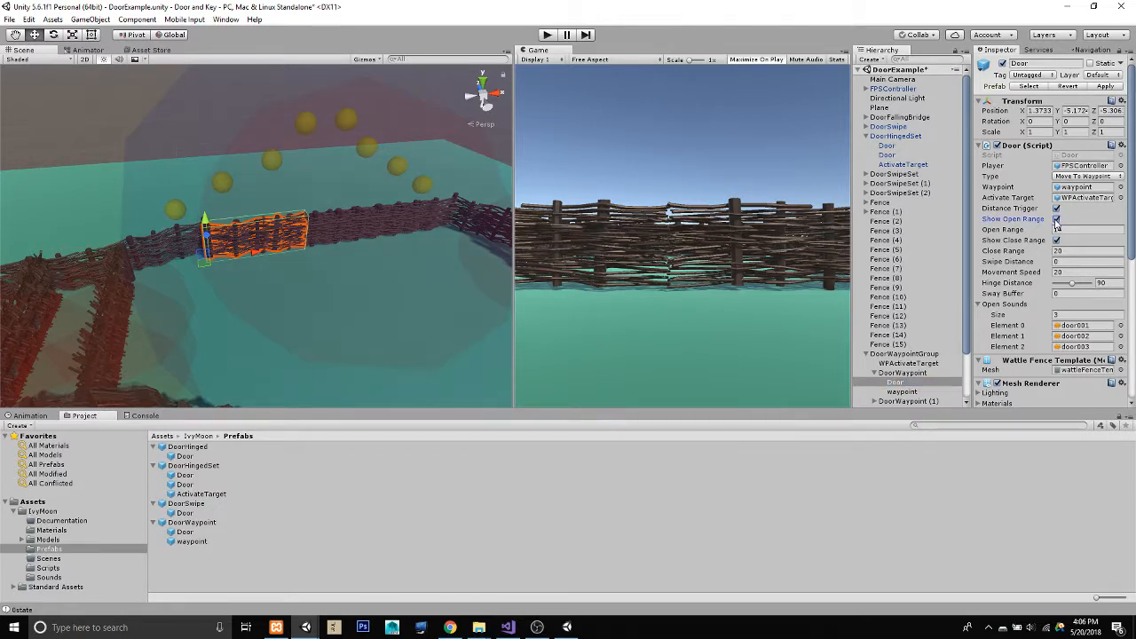
pyautogui.click(1057, 241)
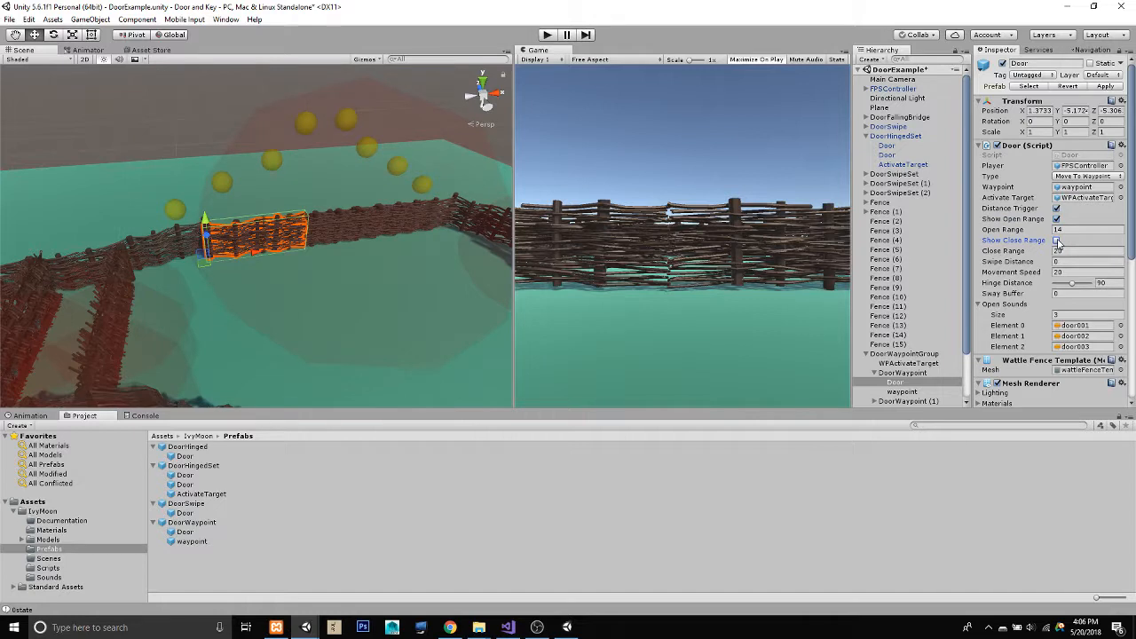
pyautogui.click(1057, 241)
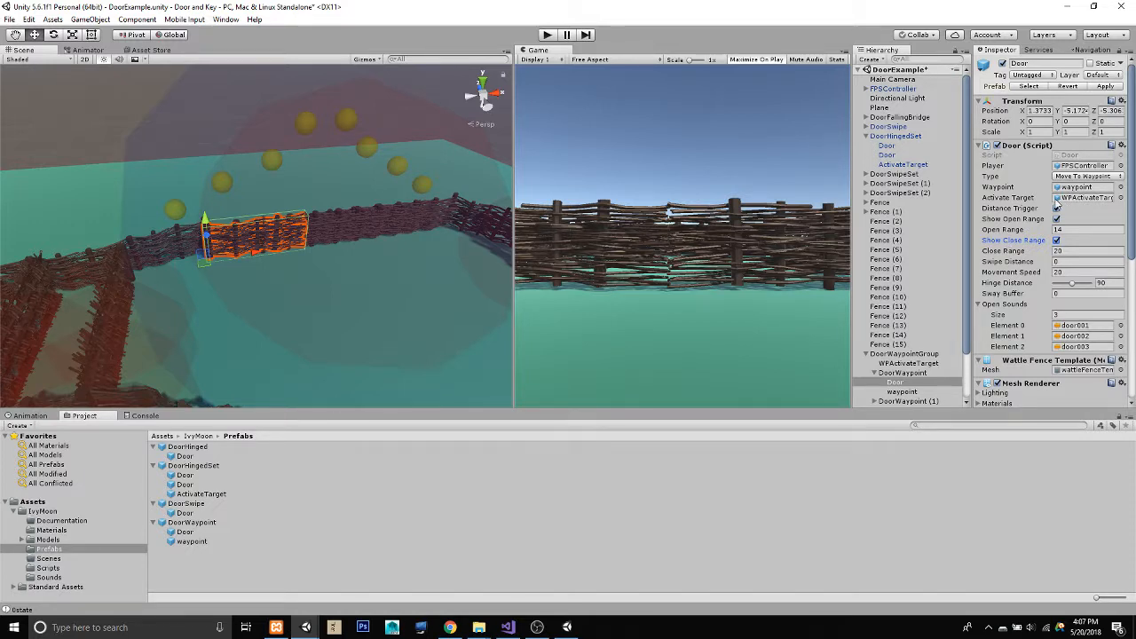
# Step: Set the waypoint door's Hinge Distance to 105, and go over its Swipe Distance and Sway Buffer values
pyautogui.scroll(-3, 1063, 238)
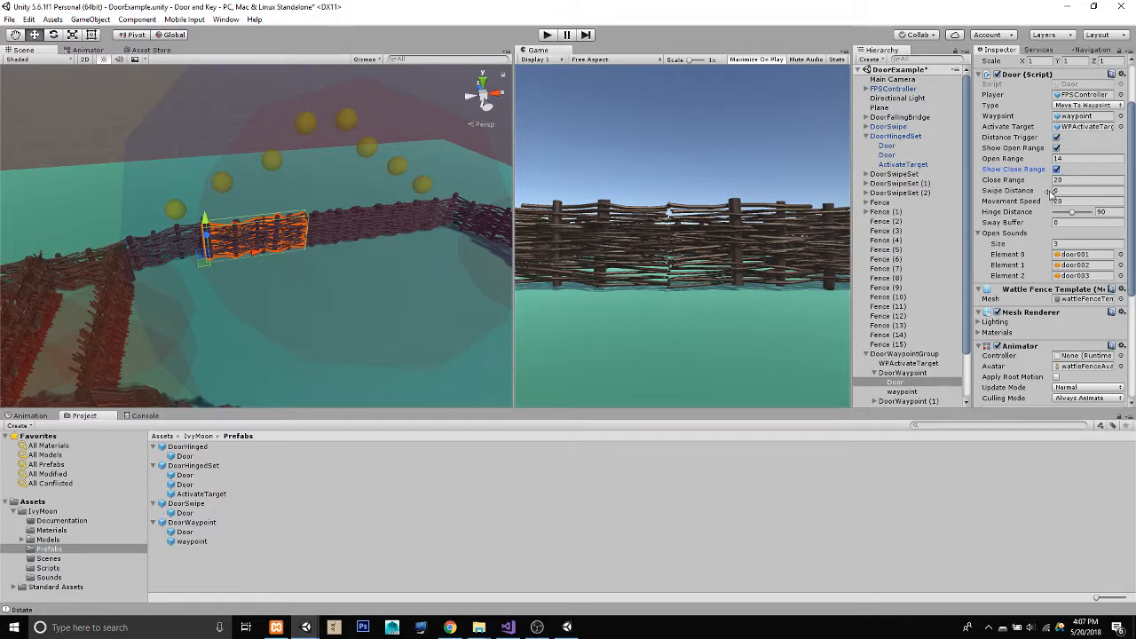
pyautogui.moveTo(1051, 192); pyautogui.dragTo(1108, 191)
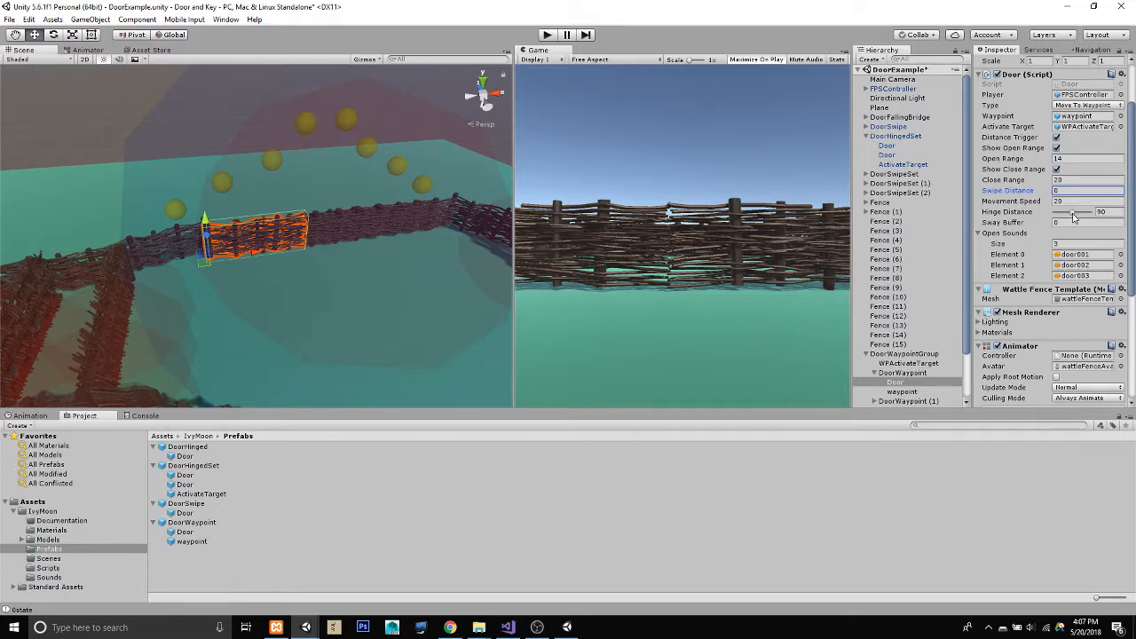
pyautogui.moveTo(1074, 218)
pyautogui.mouseDown()
pyautogui.moveTo(1092, 218)
pyautogui.moveTo(1061, 217)
pyautogui.moveTo(1077, 217)
pyautogui.mouseUp()
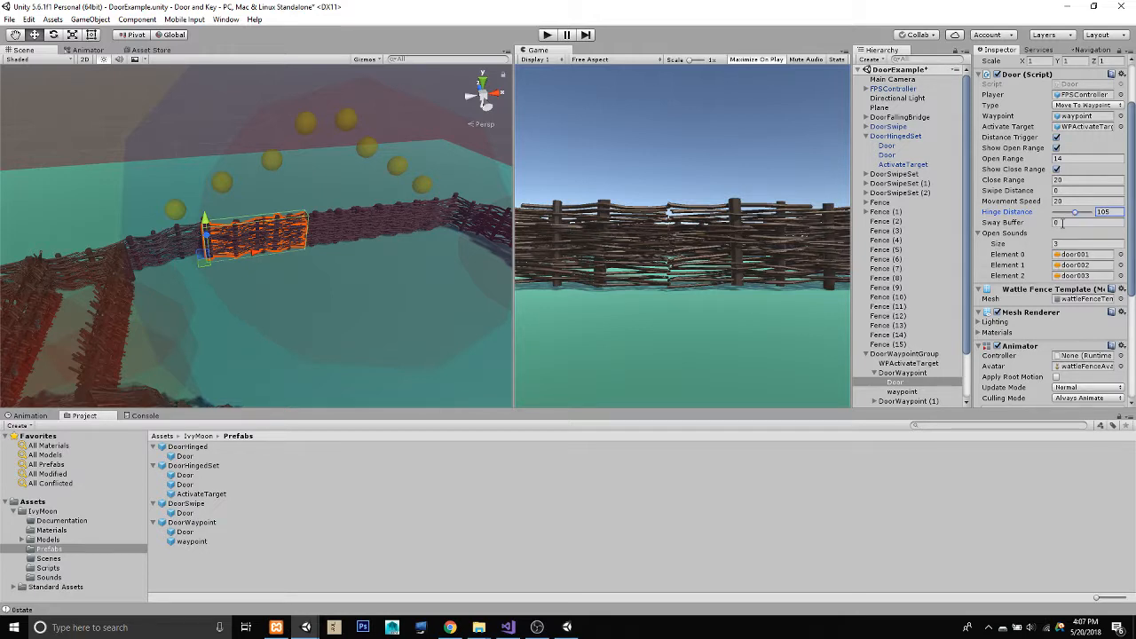
pyautogui.click(1063, 222)
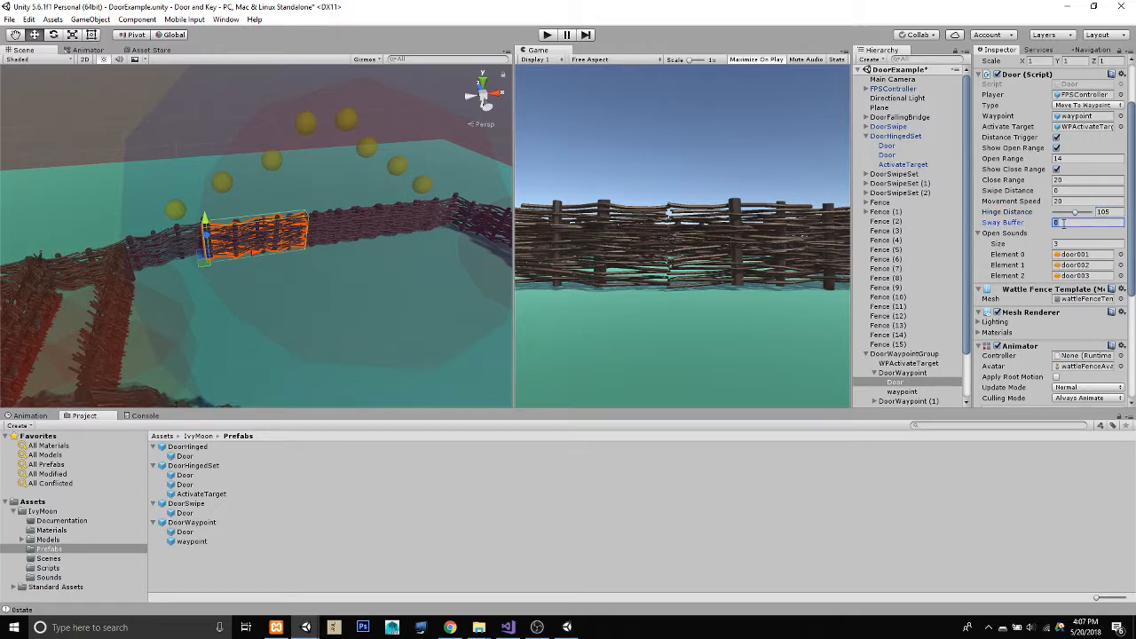
# Step: Select DoorHingedSet in the scene, run the game to try out the hinged doors, and stop play mode
pyautogui.scroll(-8, 428, 244)
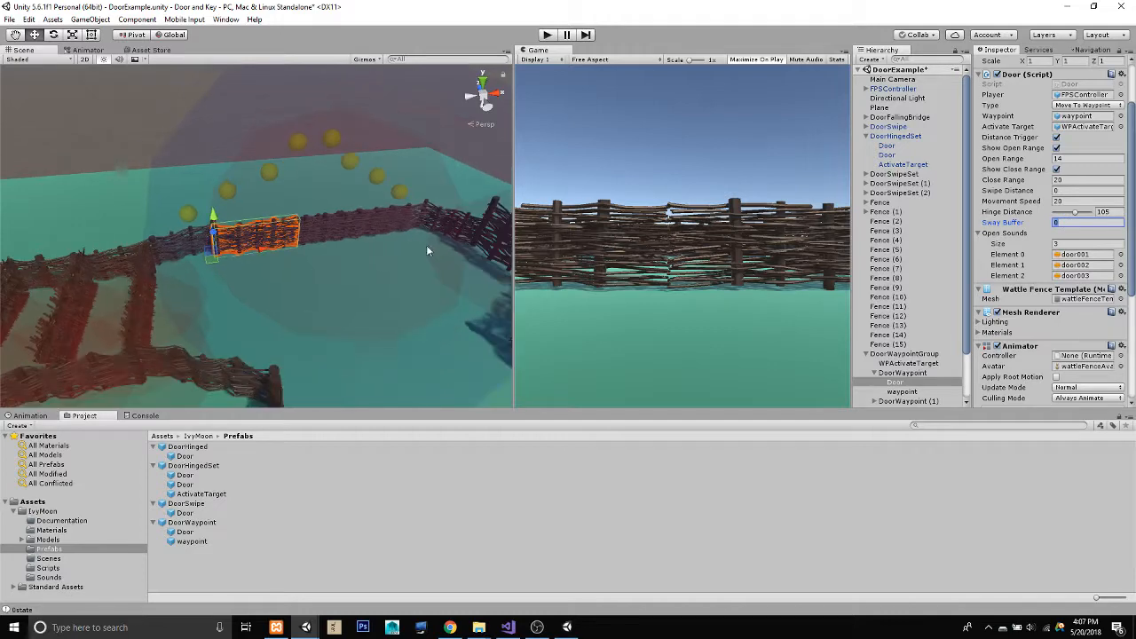
pyautogui.moveTo(389, 311); pyautogui.dragTo(261, 164, button='middle')
pyautogui.click(246, 213)
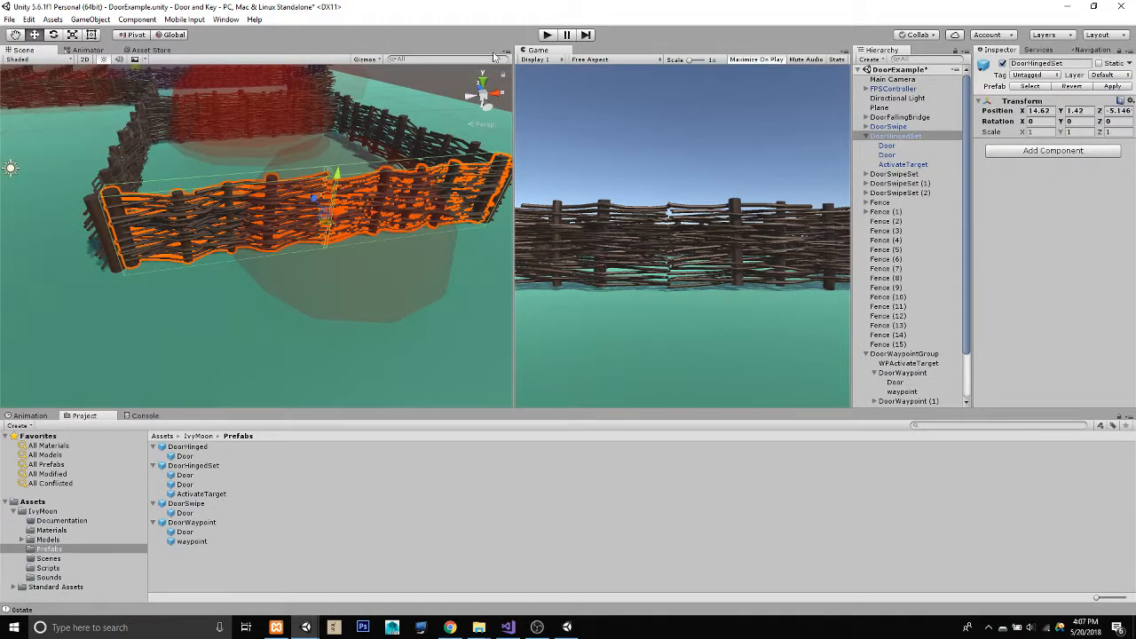
pyautogui.click(547, 35)
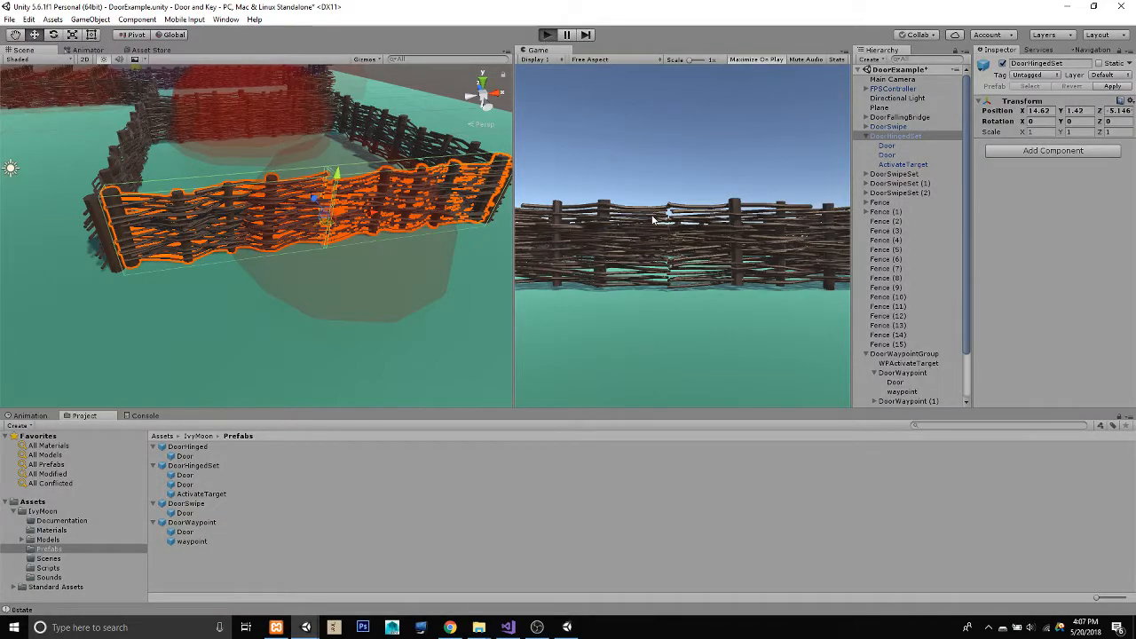
pyautogui.press('w')
pyautogui.press('w')
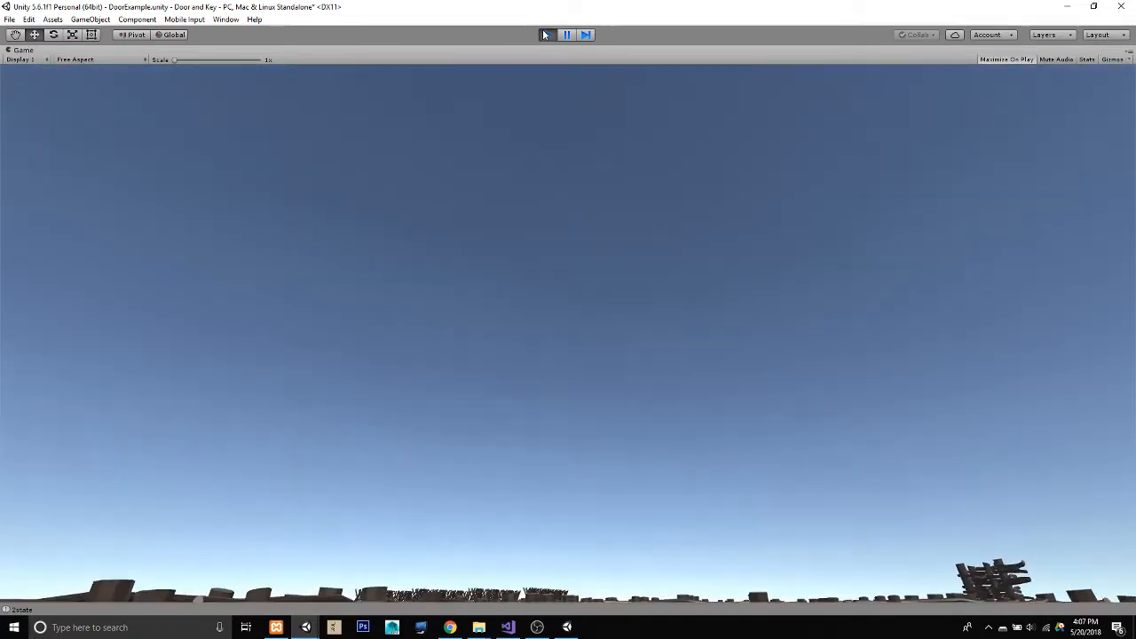
pyautogui.click(545, 35)
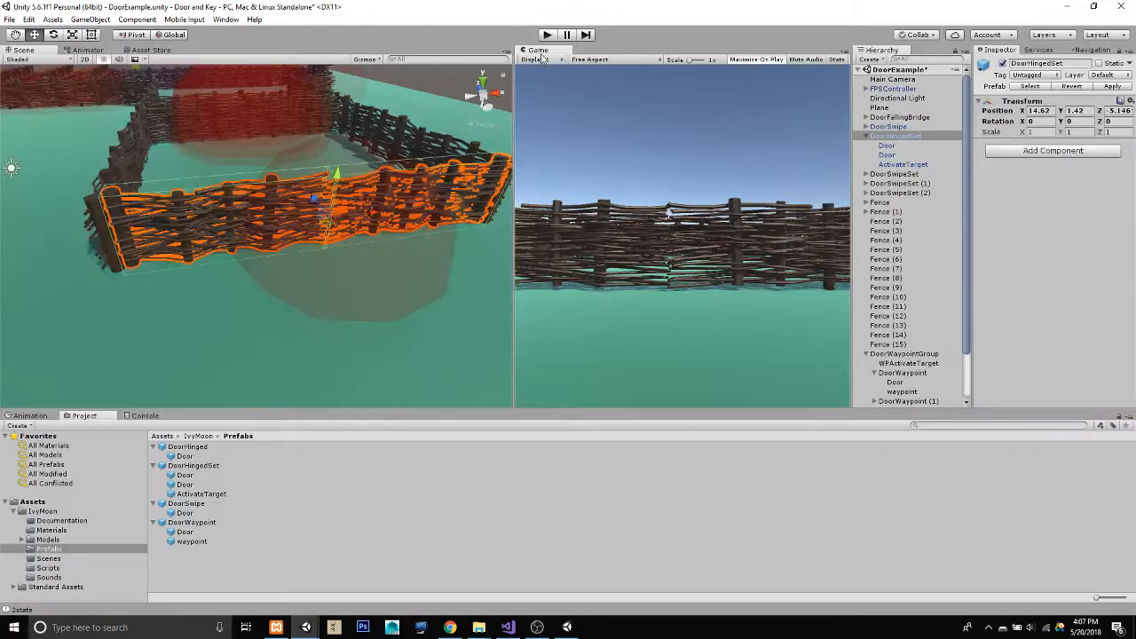
# Step: Select the first door in DoorHingedSet and examine its Door script settings, open sounds and pivot at the hinge post
pyautogui.click(888, 146)
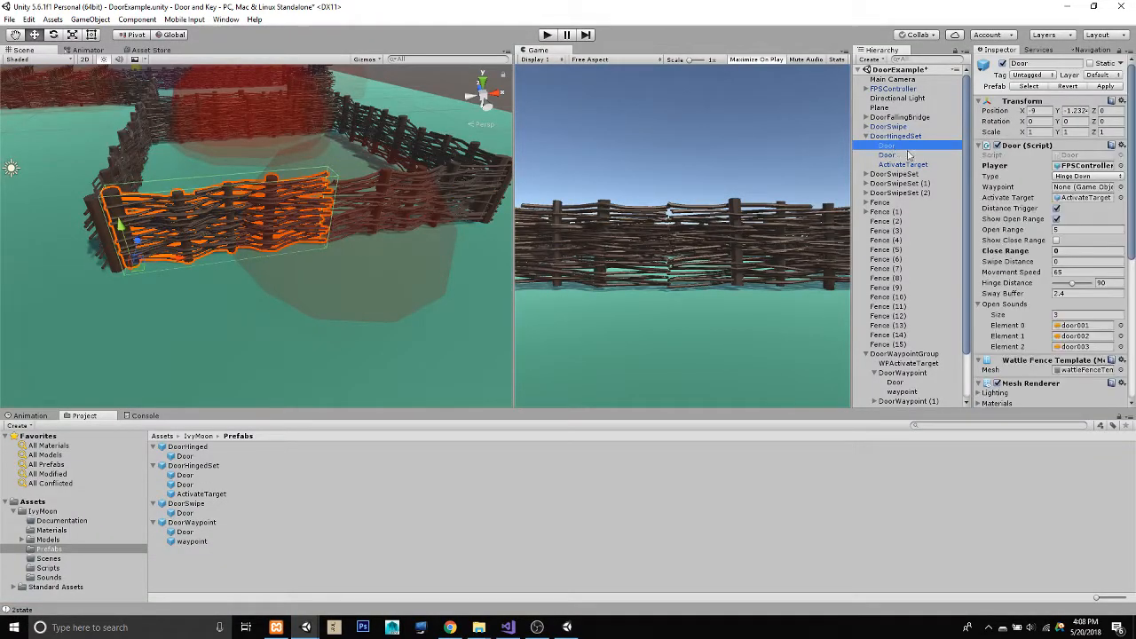
pyautogui.scroll(-3, 1068, 265)
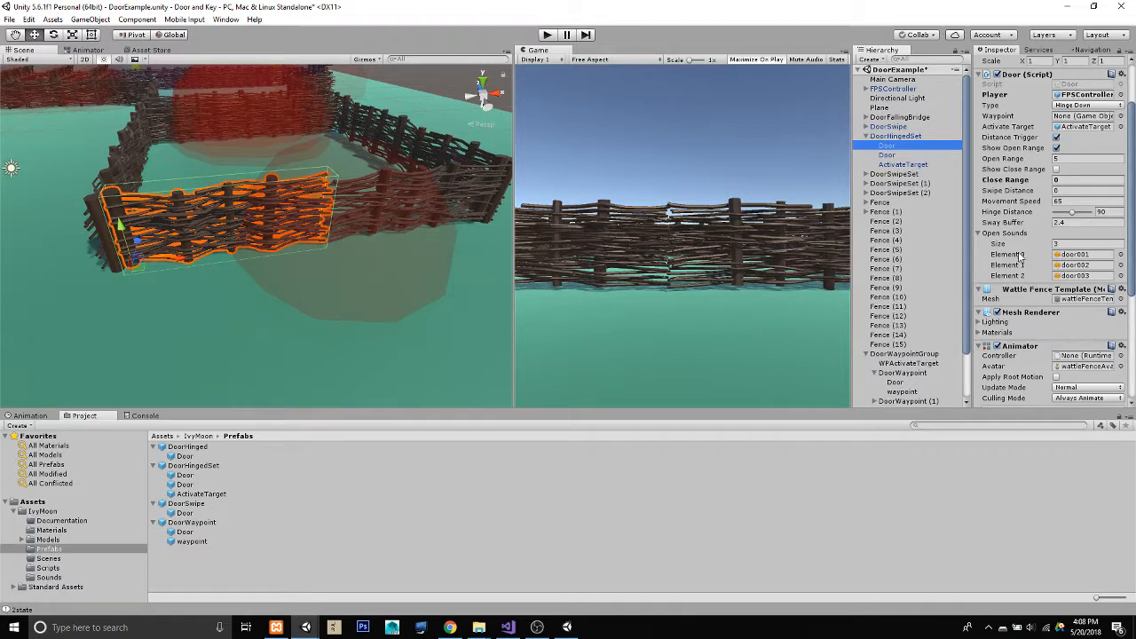
pyautogui.scroll(3, 1032, 271)
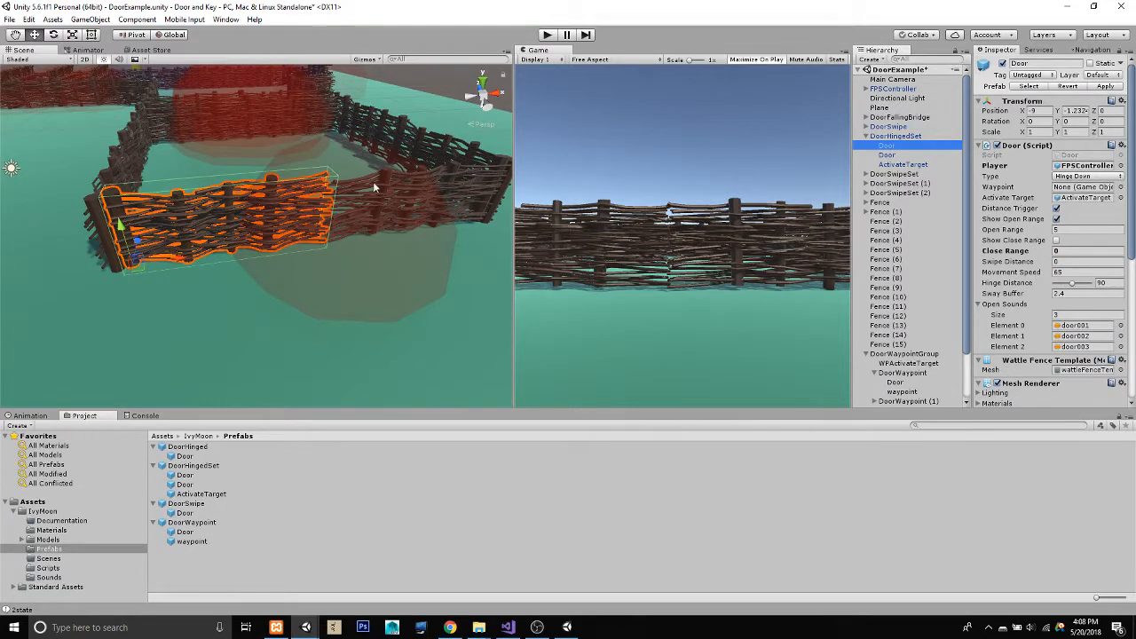
pyautogui.moveTo(170, 257); pyautogui.dragTo(194, 248, button='middle')
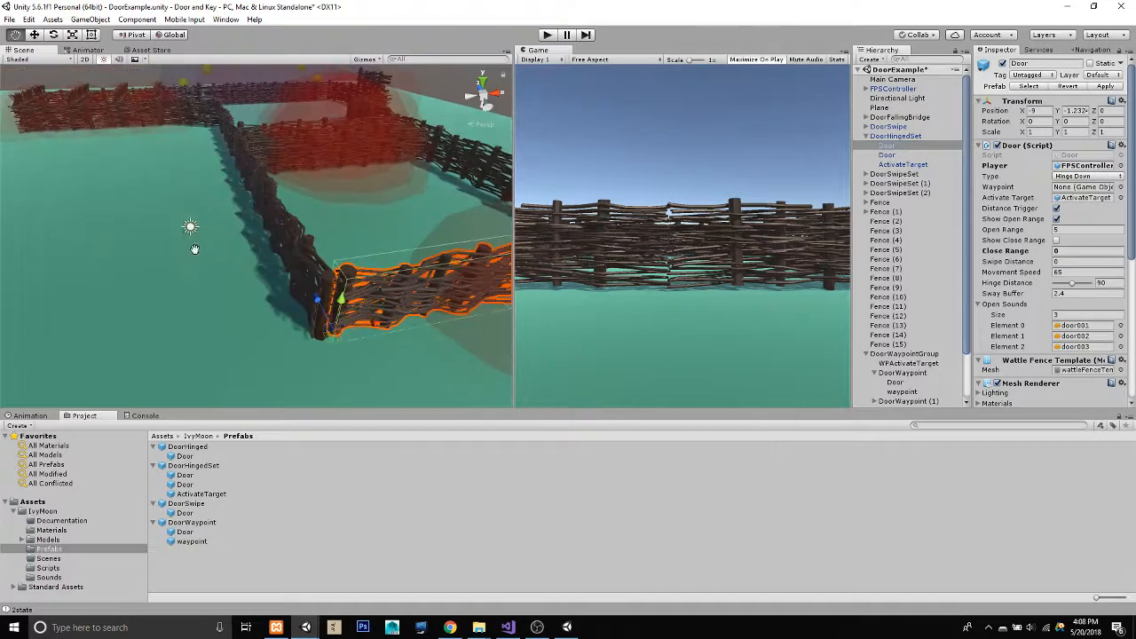
pyautogui.press('w')
pyautogui.moveTo(194, 250); pyautogui.dragTo(214, 233, button='right')
pyautogui.moveTo(214, 233)
pyautogui.mouseDown(button='middle')
pyautogui.moveTo(242, 256)
pyautogui.moveTo(226, 229)
pyautogui.mouseUp(button='middle')
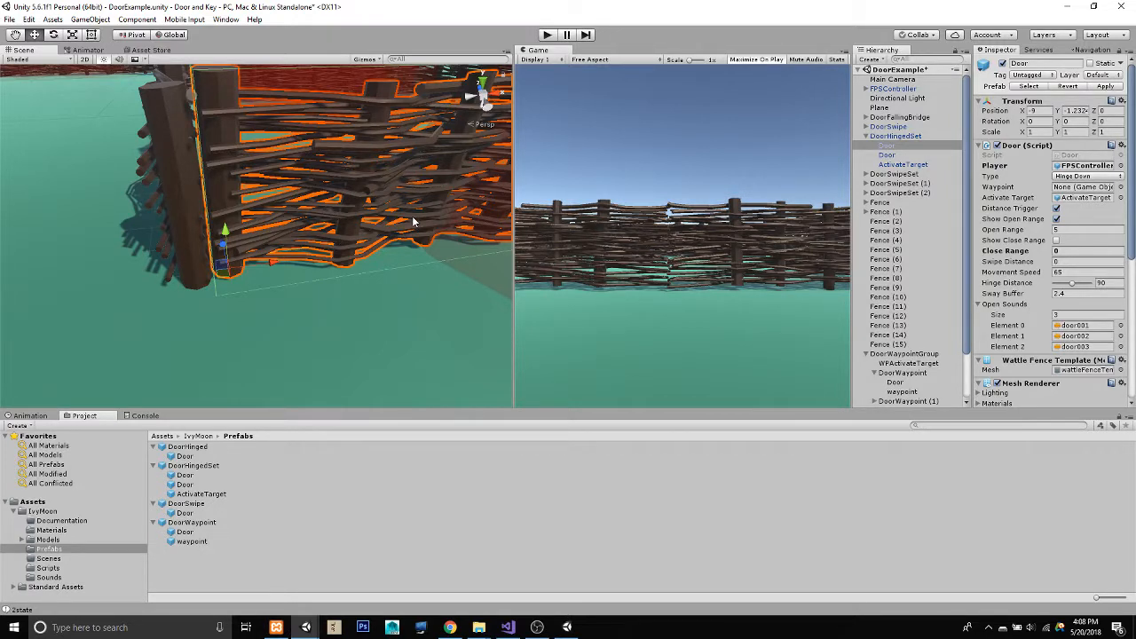
pyautogui.scroll(-4, 412, 217)
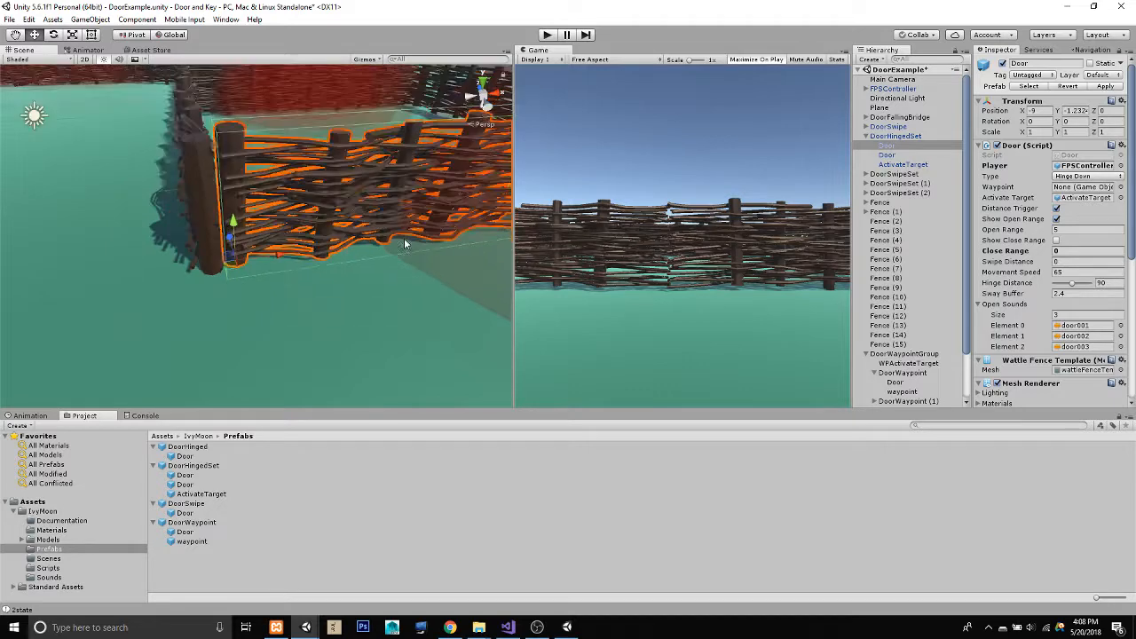